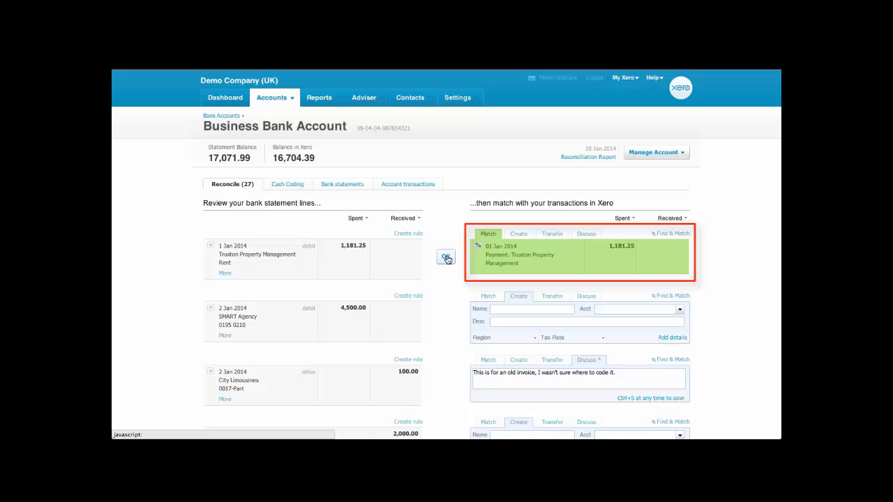
- Reconcile the 1 Jan 2014 Truxton Property Management 1,181.25 rent line against its suggested match
left_click(447, 258)
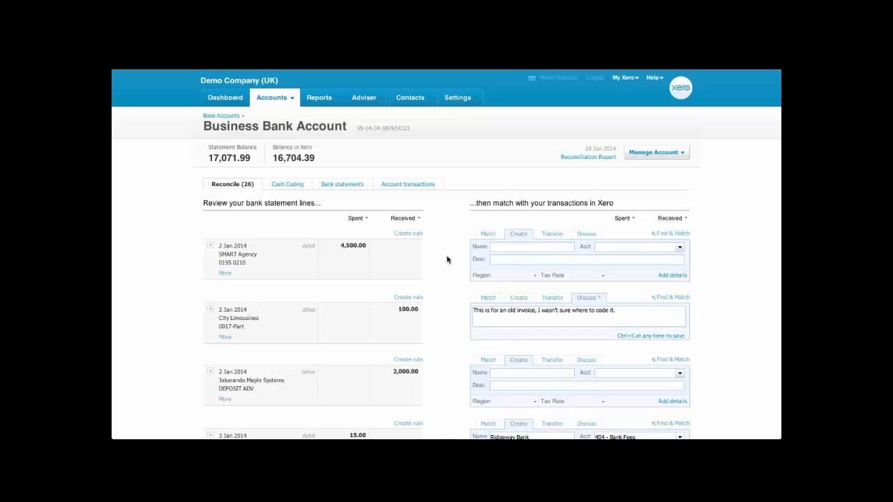
- Search 'smart' and match the 4,500.00 line to the 2,000.00 and 2,500.00 SMART Agency payments
left_click(681, 236)
left_click(623, 192)
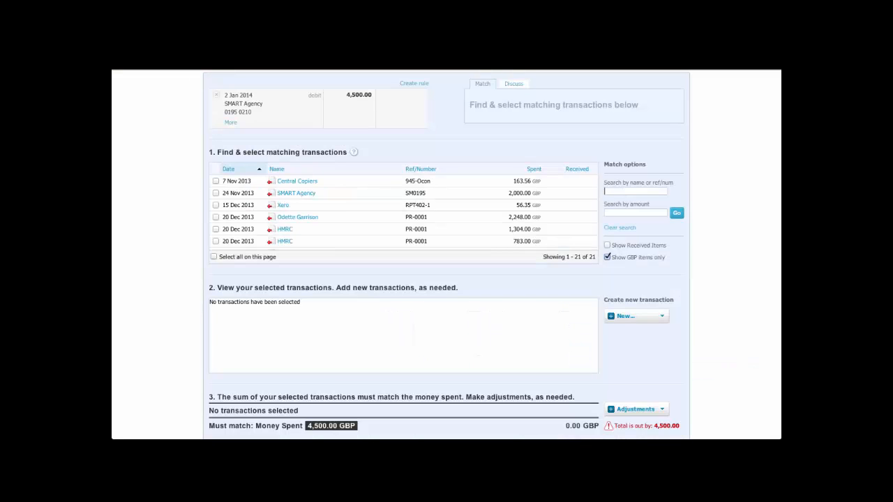
type("smart")
key("Return")
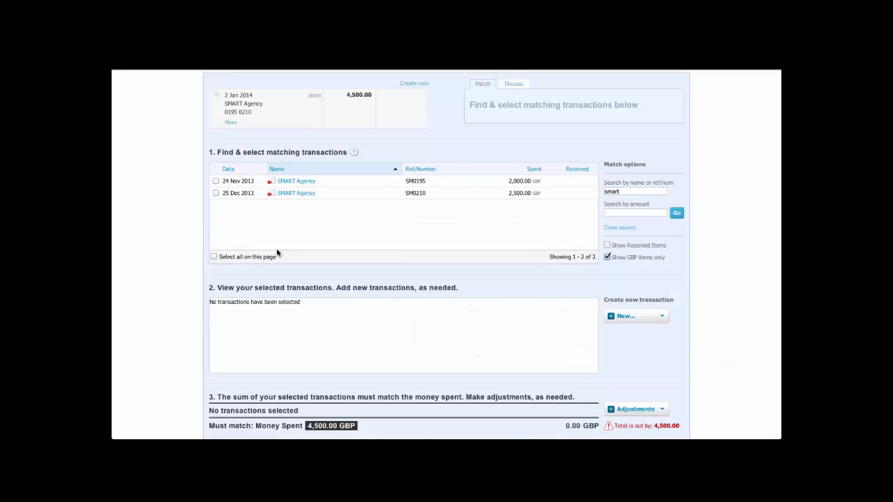
left_click(215, 182)
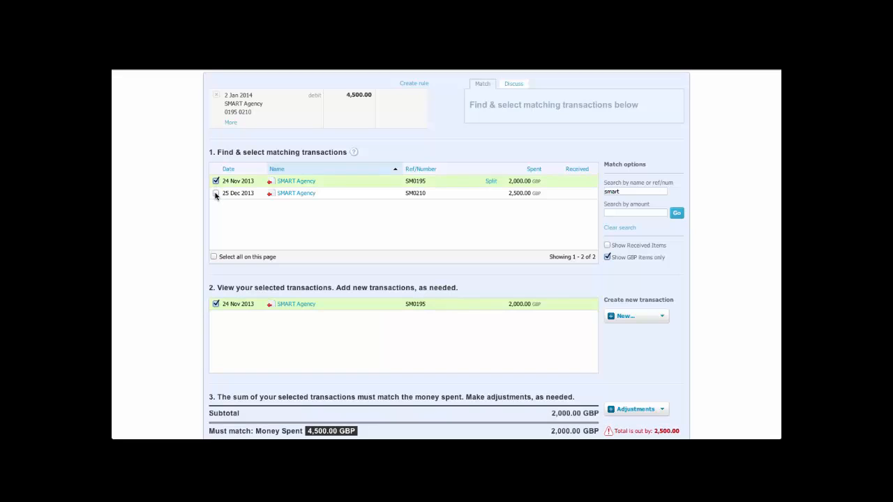
left_click(215, 193)
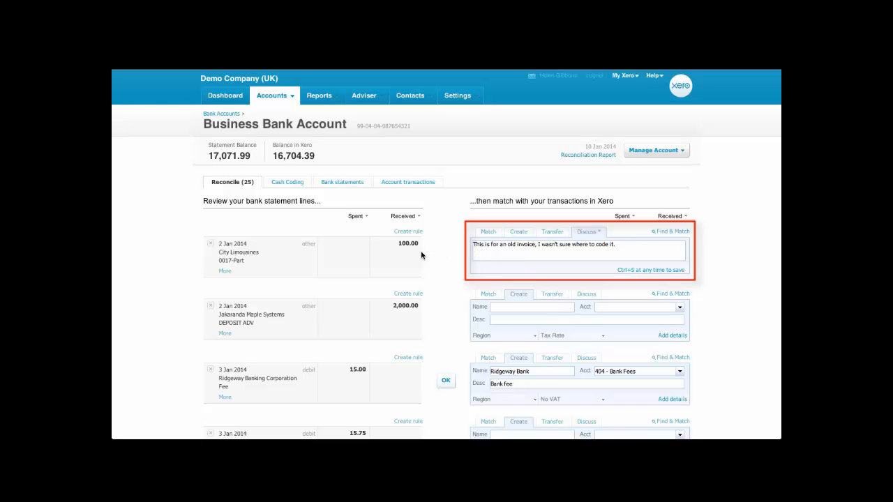
- Reconcile the 15.00 Ridgeway Bank fee line
scroll(411, 250, "down", 4)
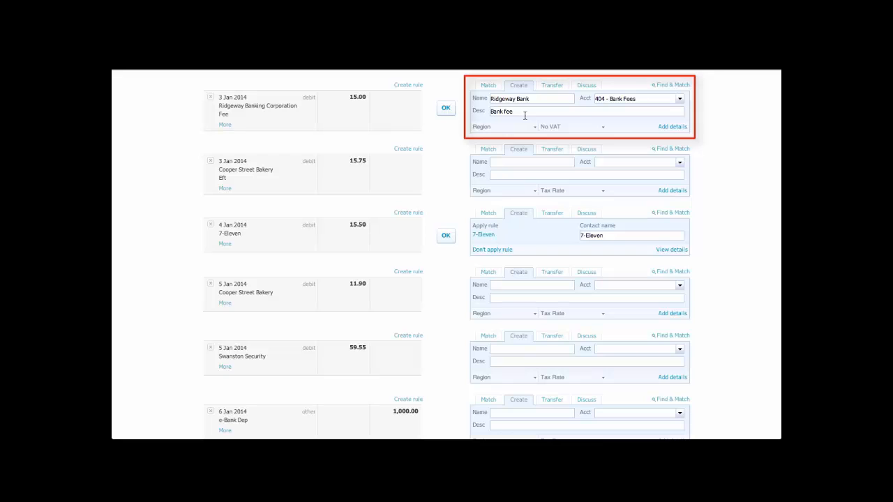
left_click(446, 109)
left_click(445, 110)
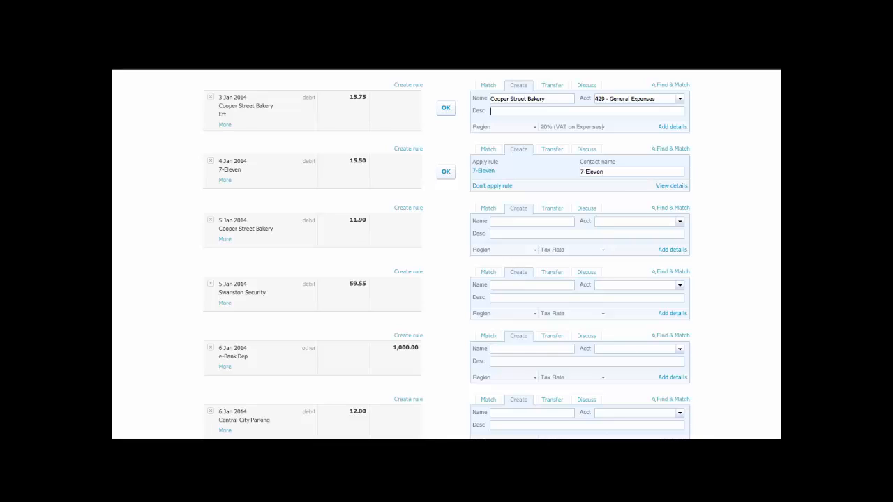
- Reconcile the 15.75 and 11.90 Cooper Street Bakery spends coded to 429 - General Expenses
left_click(446, 110)
left_click(448, 112)
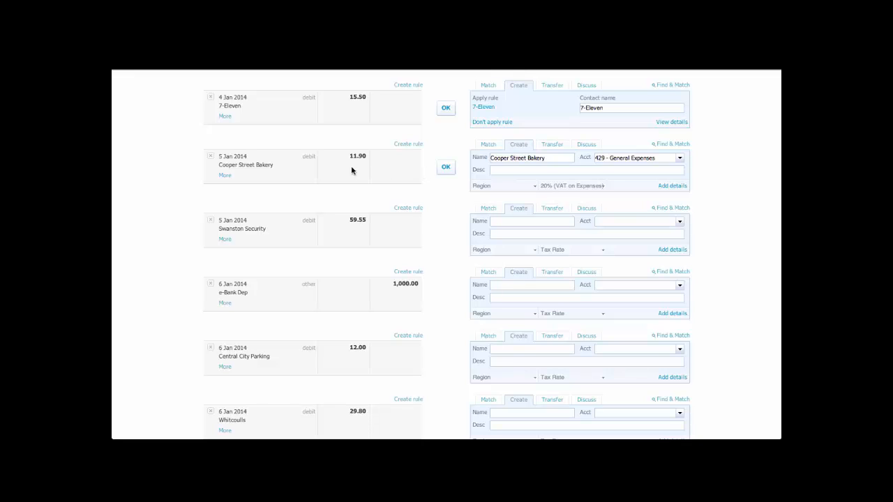
left_click(446, 169)
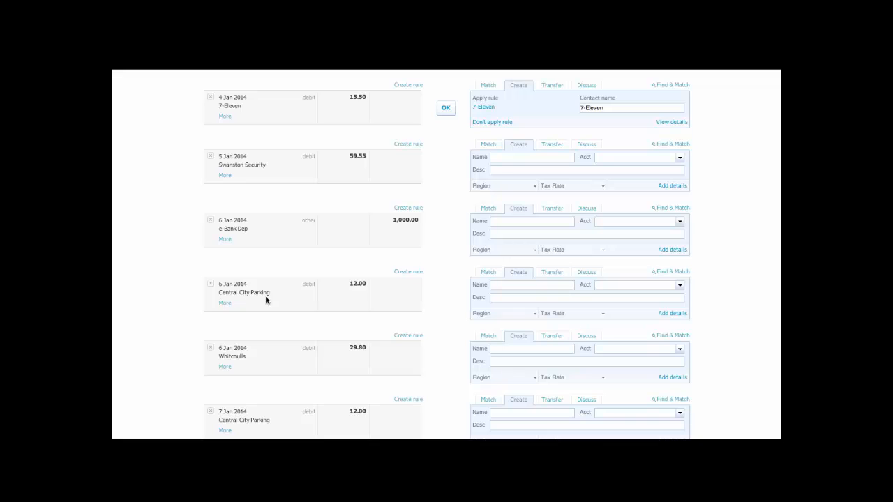
- Create a spend money rule from the Central City Parking line with the payee condition 'contains'
left_click(408, 272)
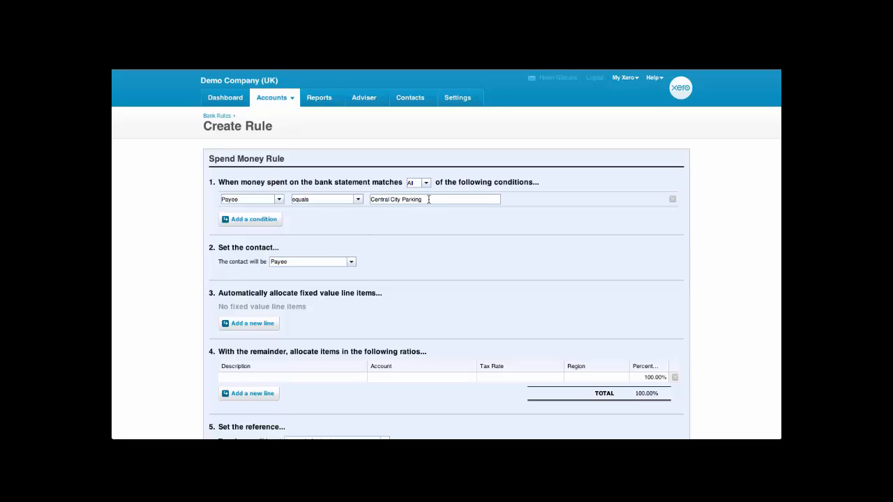
left_click(358, 201)
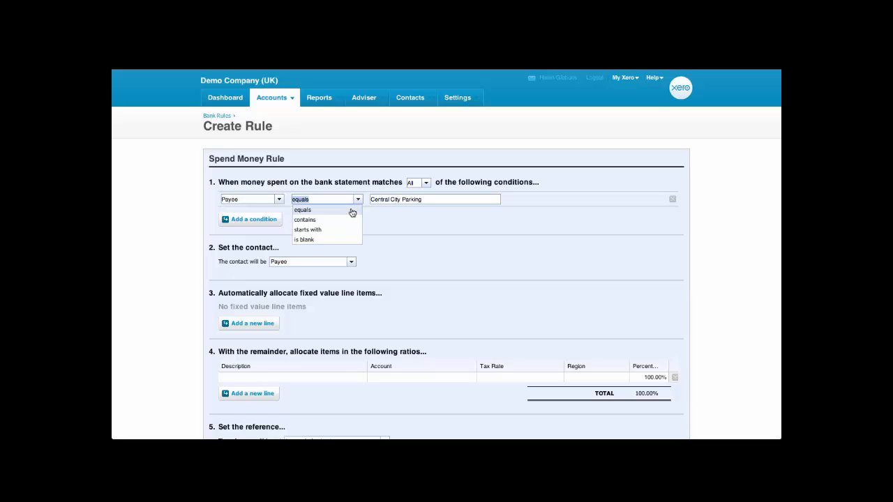
left_click(347, 220)
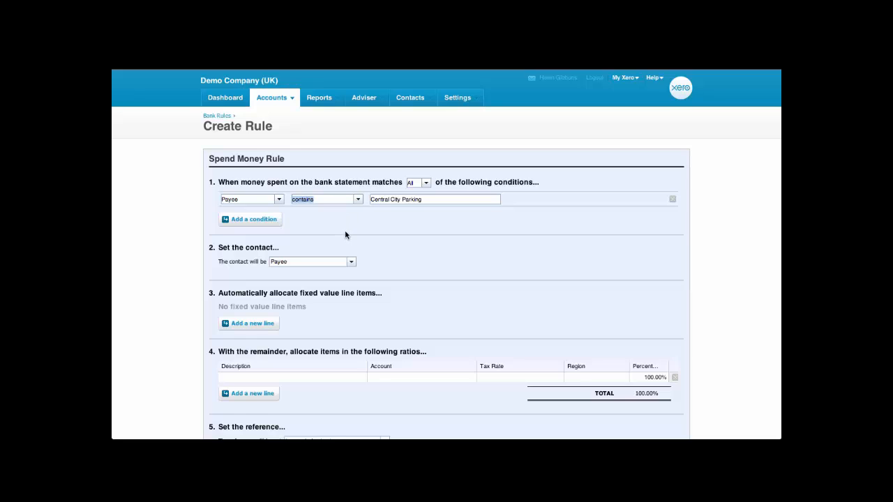
left_click(344, 235)
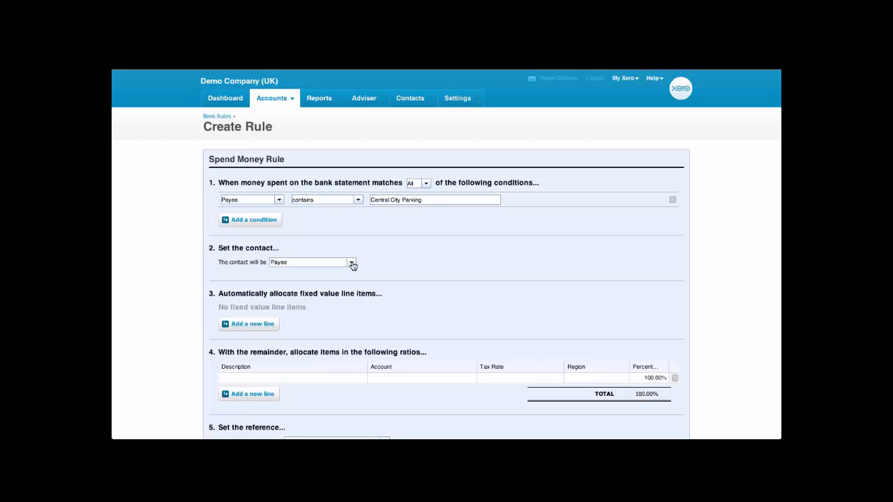
- Set the rule's contact to Payee
left_click(351, 264)
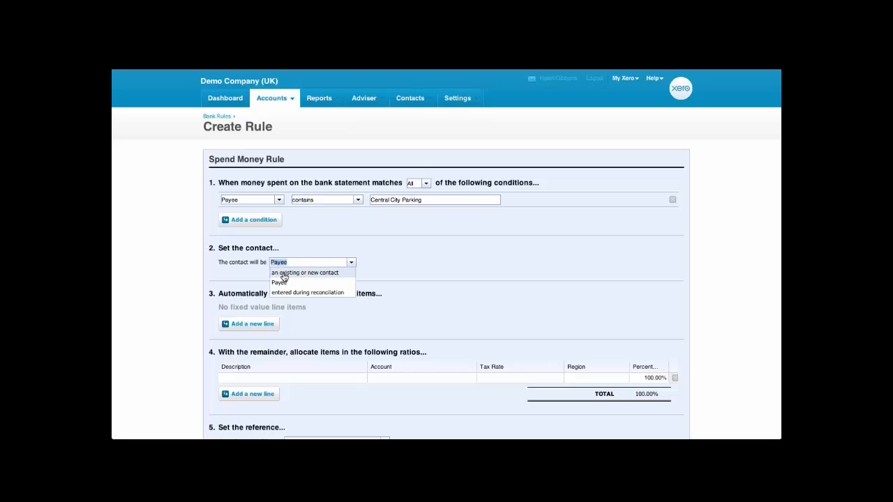
left_click(328, 273)
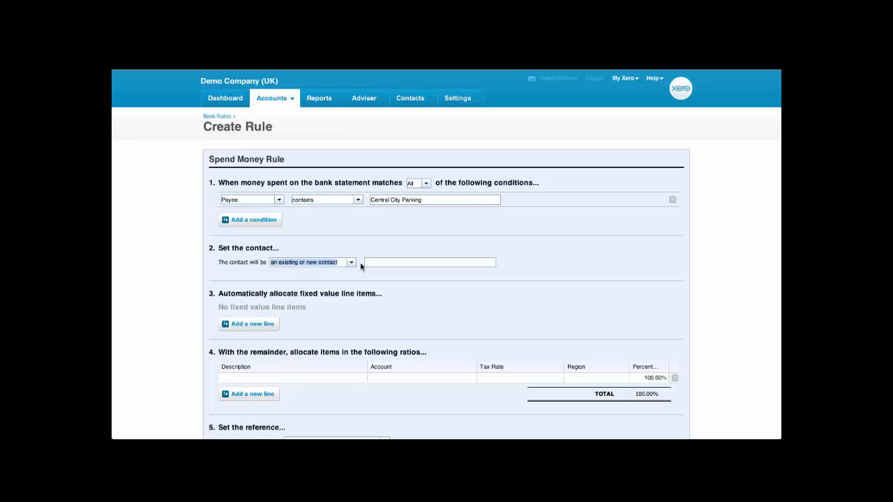
left_click(374, 262)
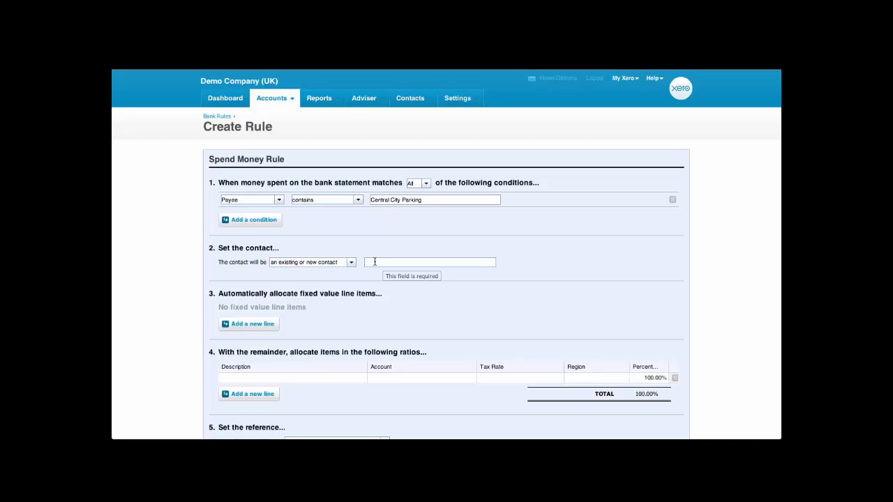
left_click(351, 263)
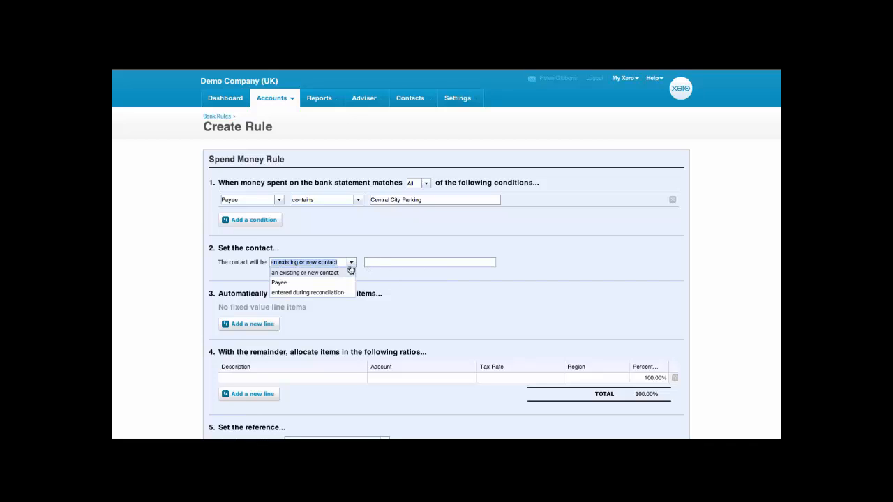
left_click(338, 283)
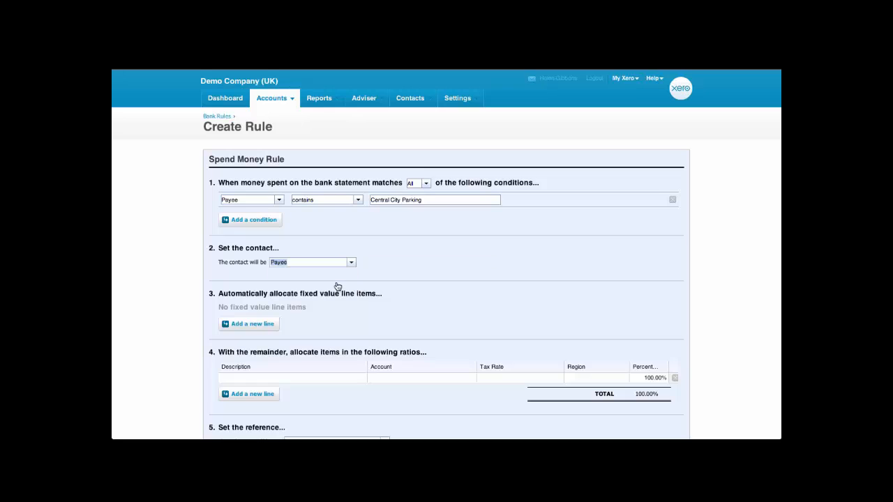
scroll(203, 279, "down", 3)
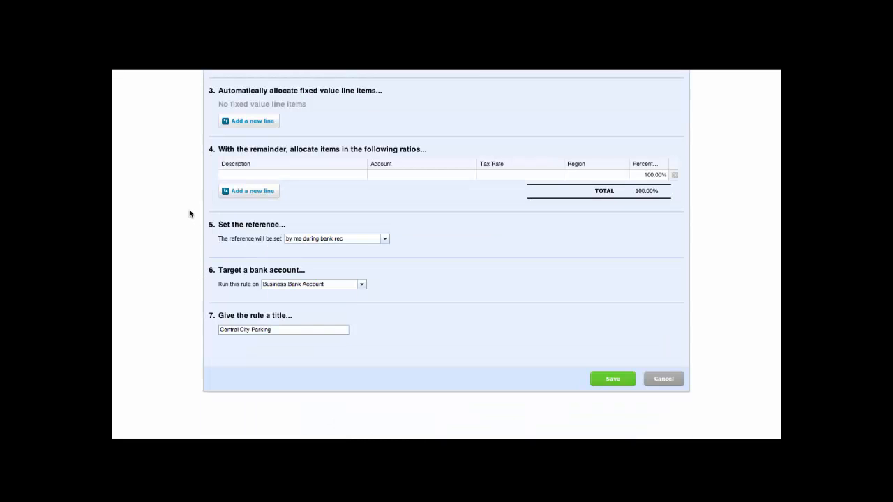
- Allocate the rule to 'Parking' on 493 - Travel - National, running on all bank accounts
left_click(234, 177)
type("Parking")
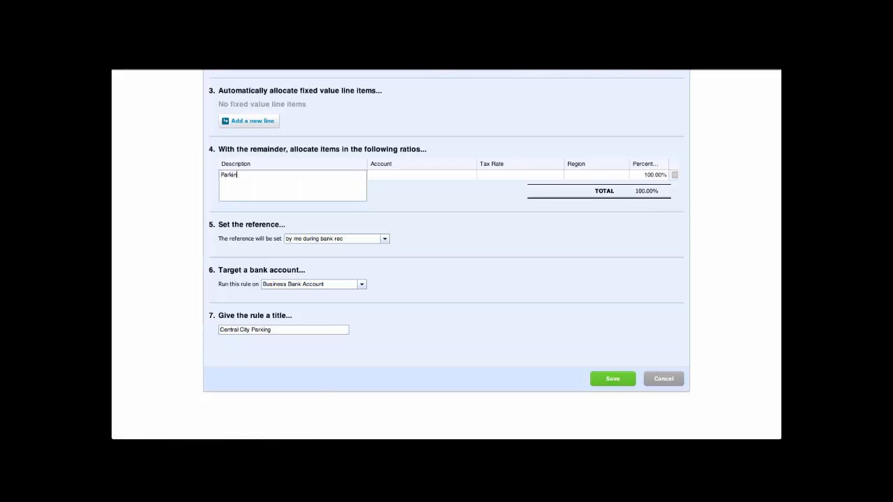
key("Tab")
type("Travel")
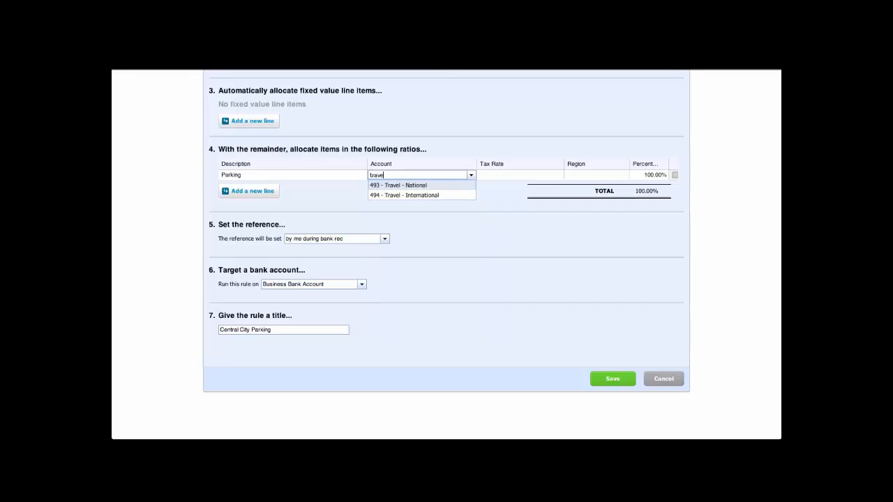
key("Tab")
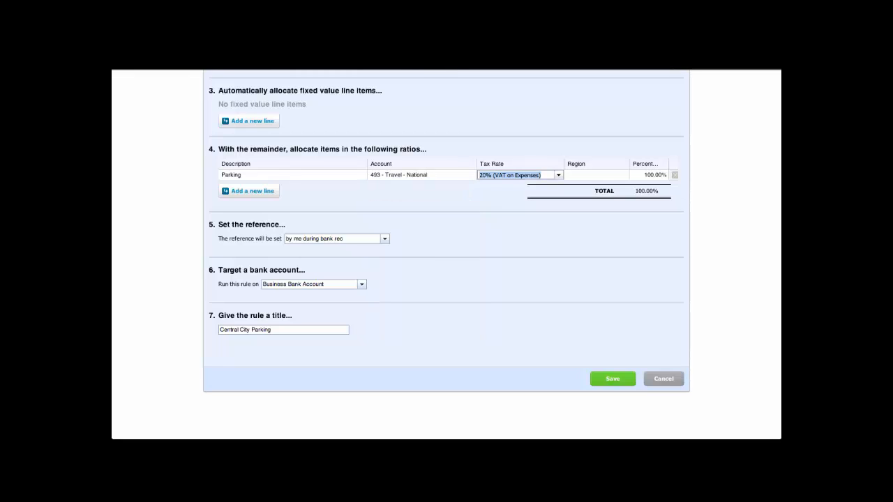
left_click(362, 284)
left_click(352, 296)
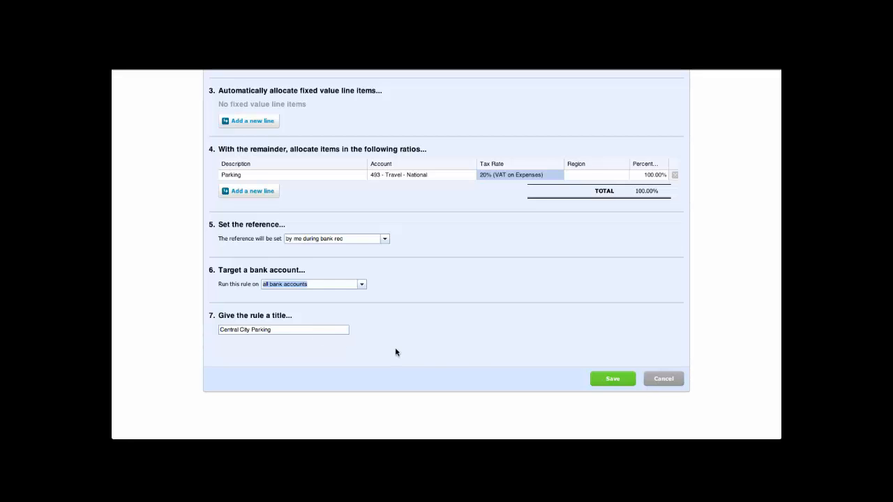
- Save the parking rule and reconcile the 6 Jan 2014 12.00 Central City Parking line
left_click(605, 380)
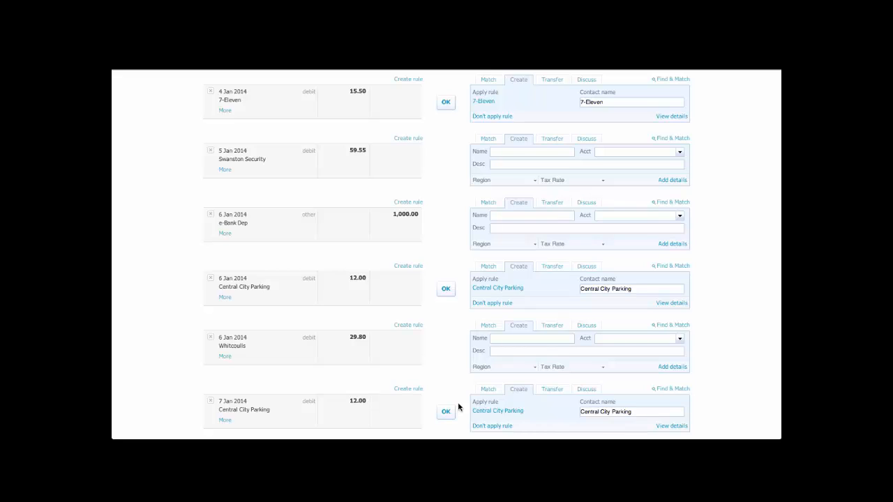
left_click(444, 290)
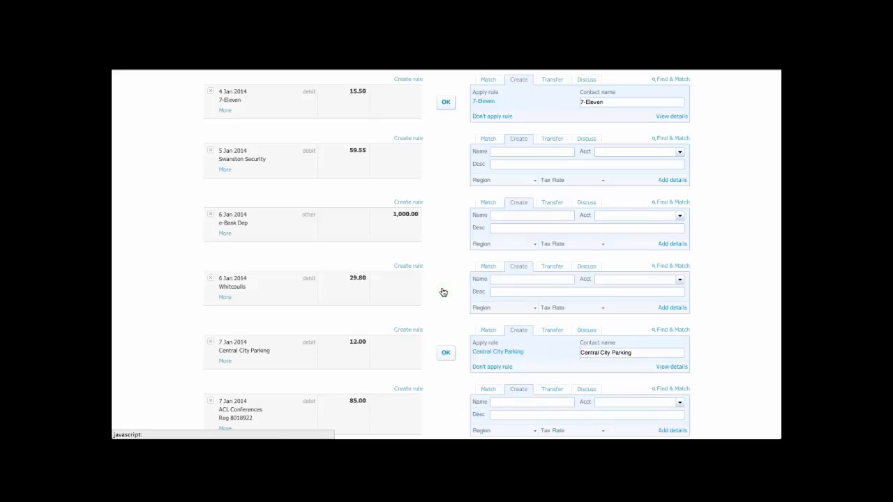